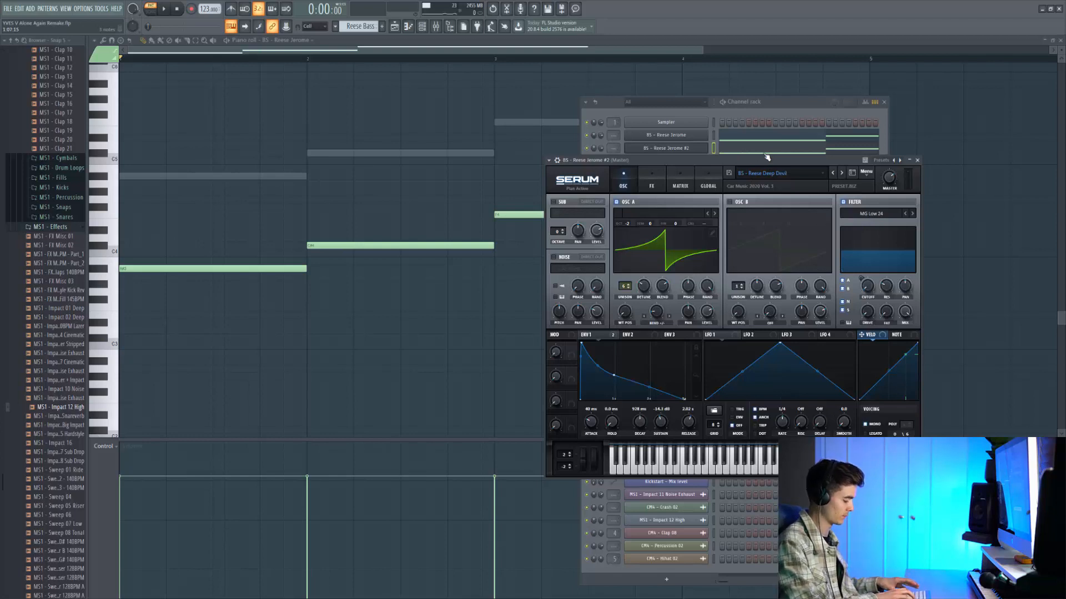
Audition the Reese Bass sound, play its pattern of long notes, and play it with the vocal in the arrangement
{"action": "key", "text": "b"}
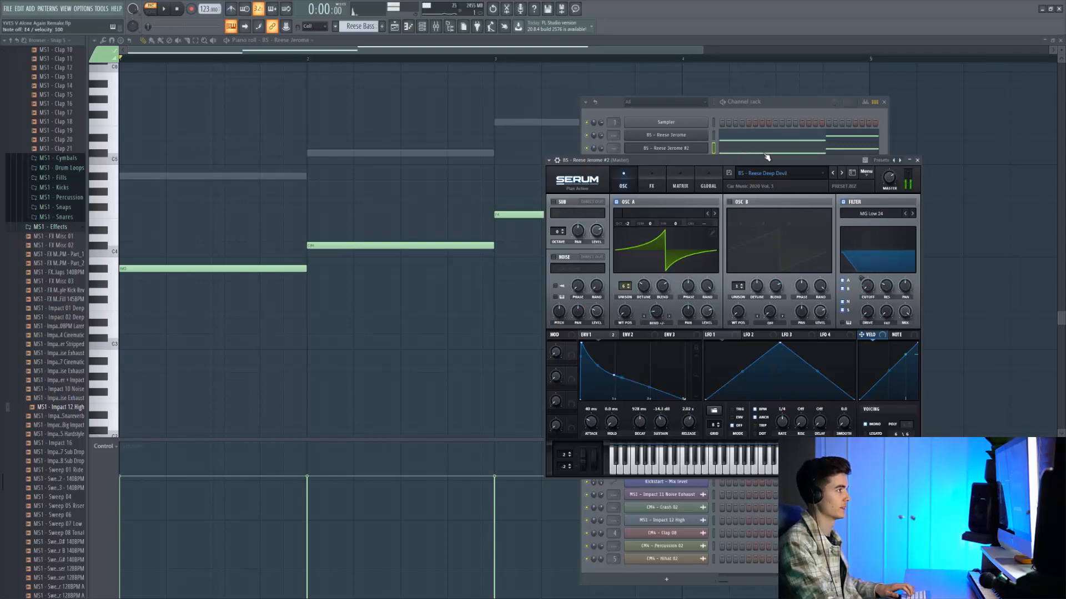
{"action": "left_click", "coordinate": [767, 157]}
{"action": "key", "text": "space"}
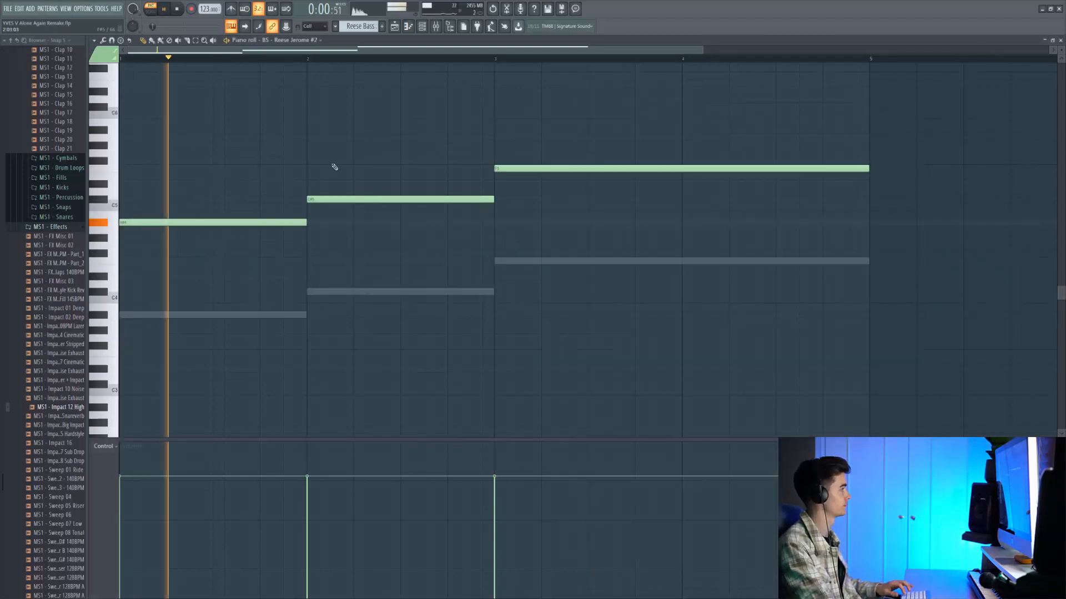
{"action": "left_click", "coordinate": [430, 29]}
{"action": "left_click", "coordinate": [424, 28]}
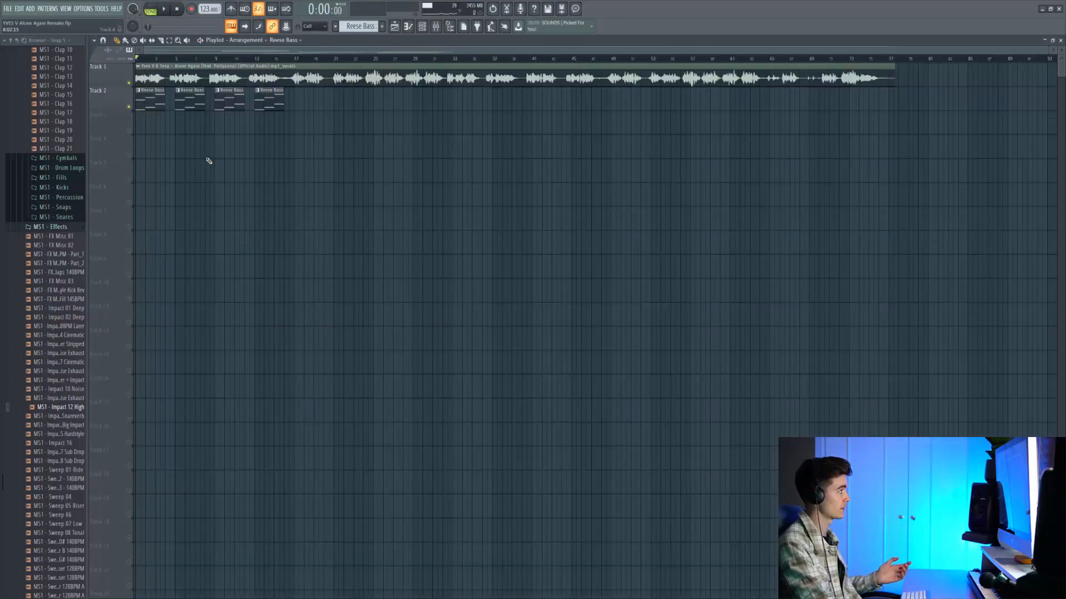
{"action": "key", "text": "space"}
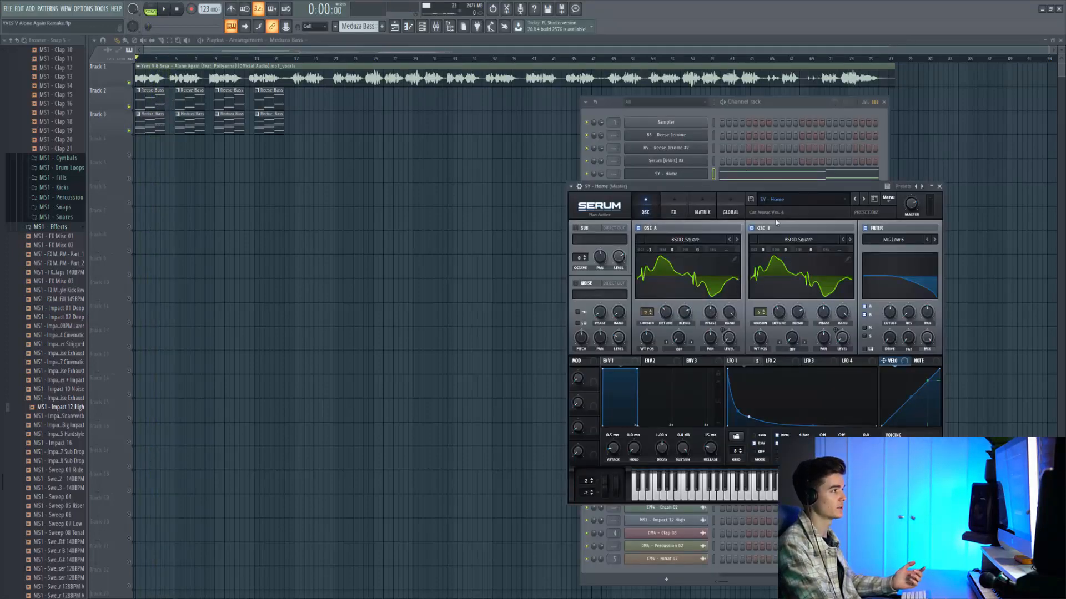
Review the chord notes of both SY - Home layers in the Meduza Bass pattern and play them in the arrangement
{"action": "left_click", "coordinate": [782, 180]}
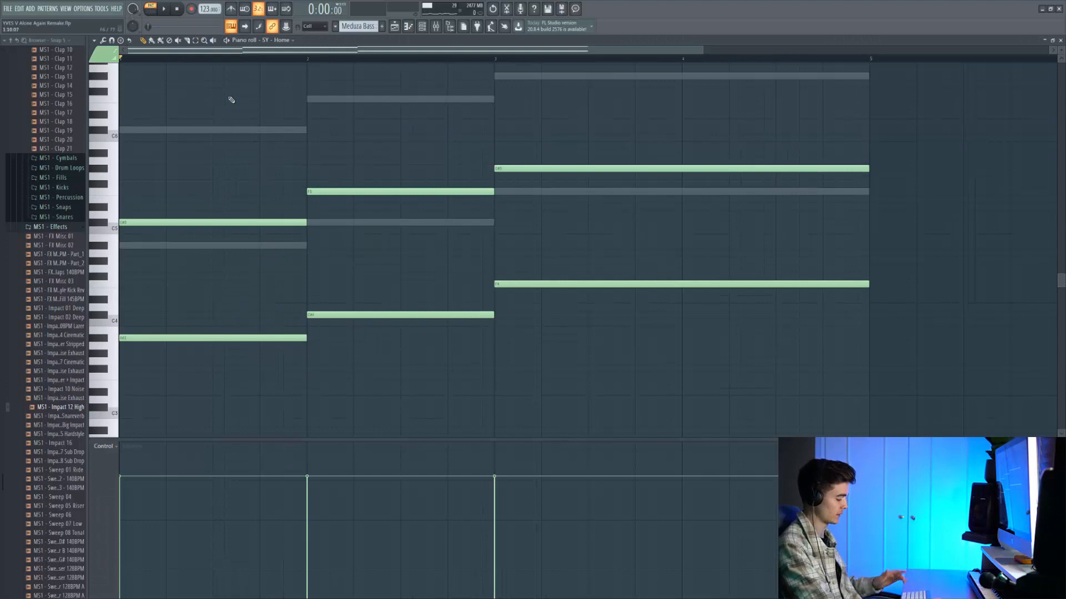
{"action": "key", "text": "space"}
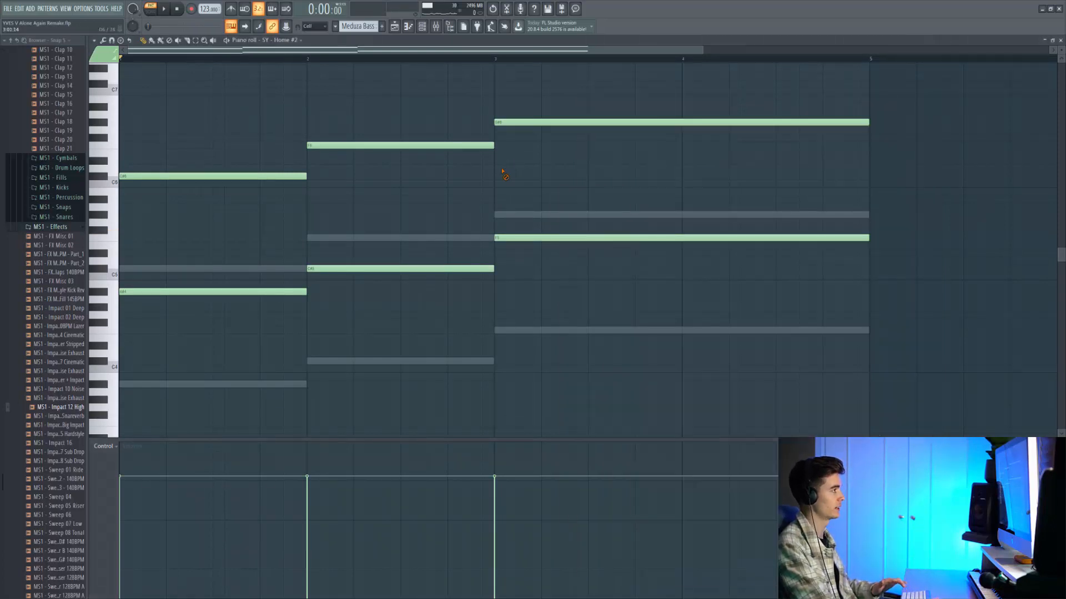
{"action": "key", "text": "space"}
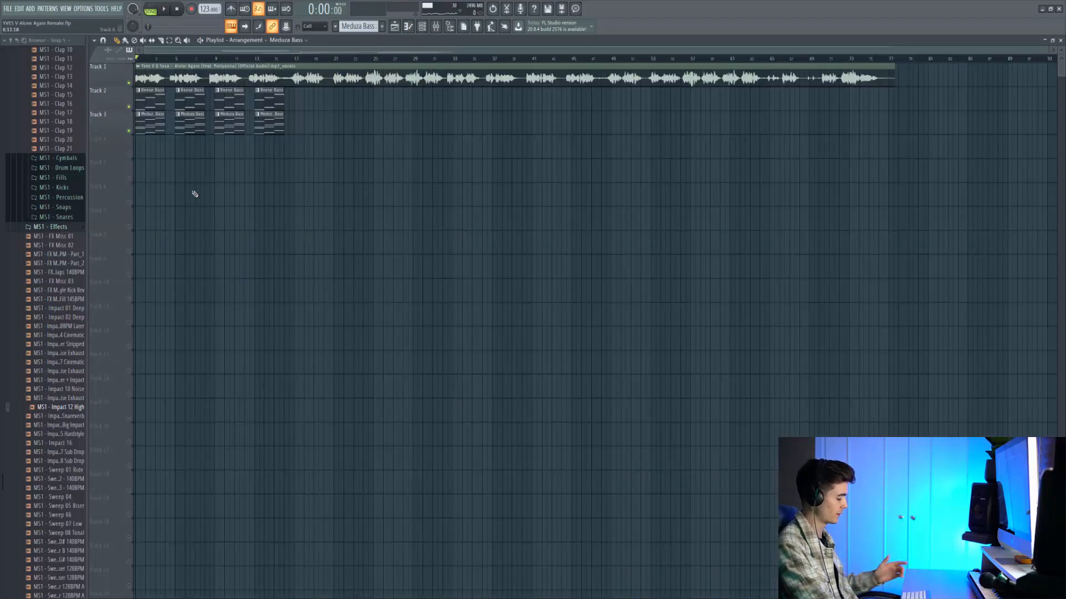
{"action": "key", "text": "space"}
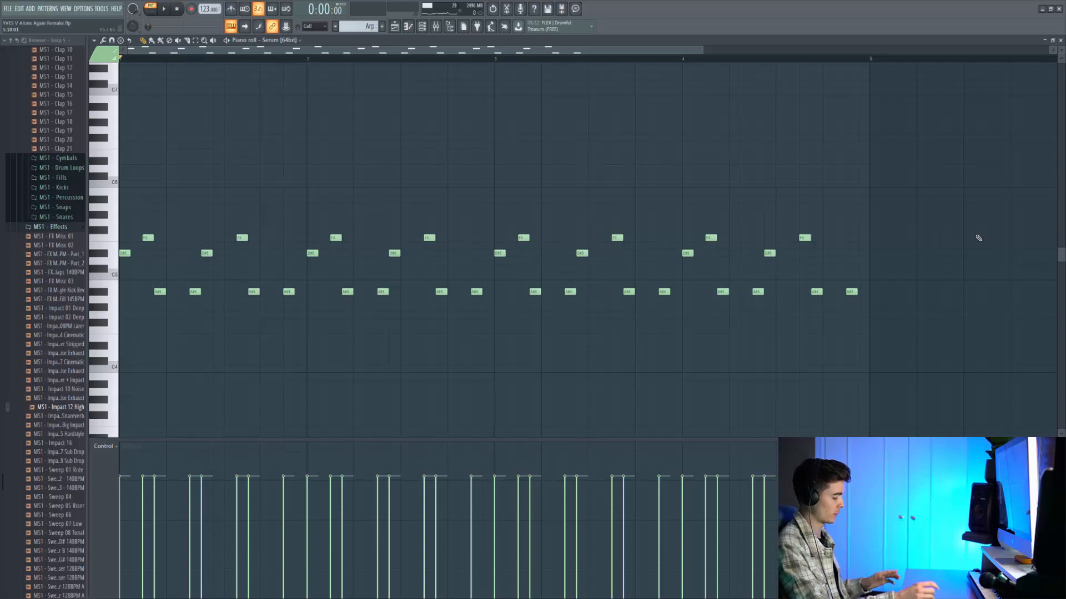
Play the Arp pattern on its own and together with the bass tracks in the arrangement
{"action": "key", "text": "space"}
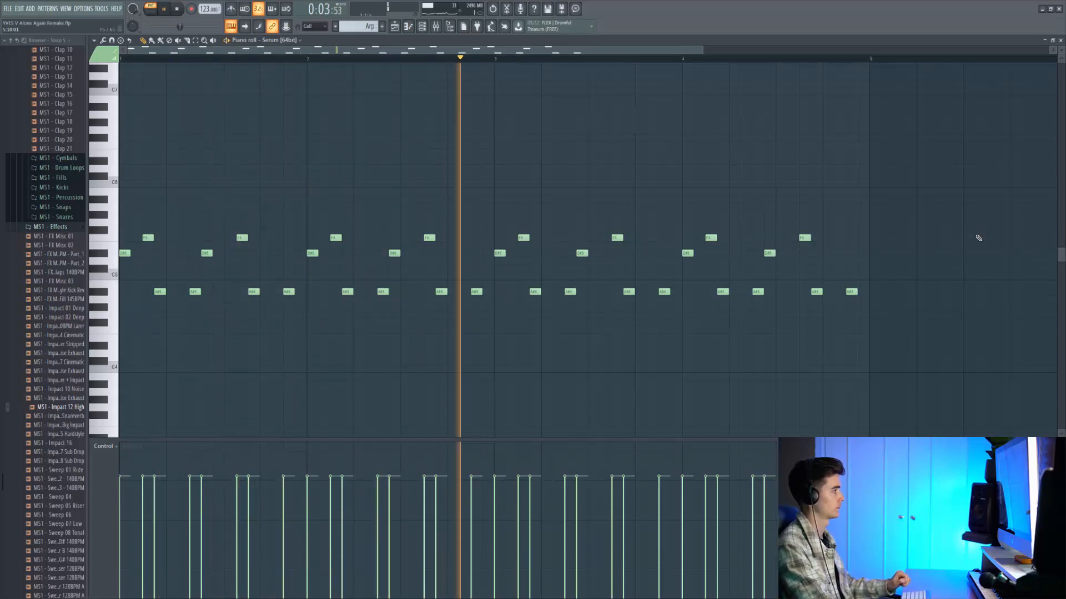
{"action": "key", "text": "space"}
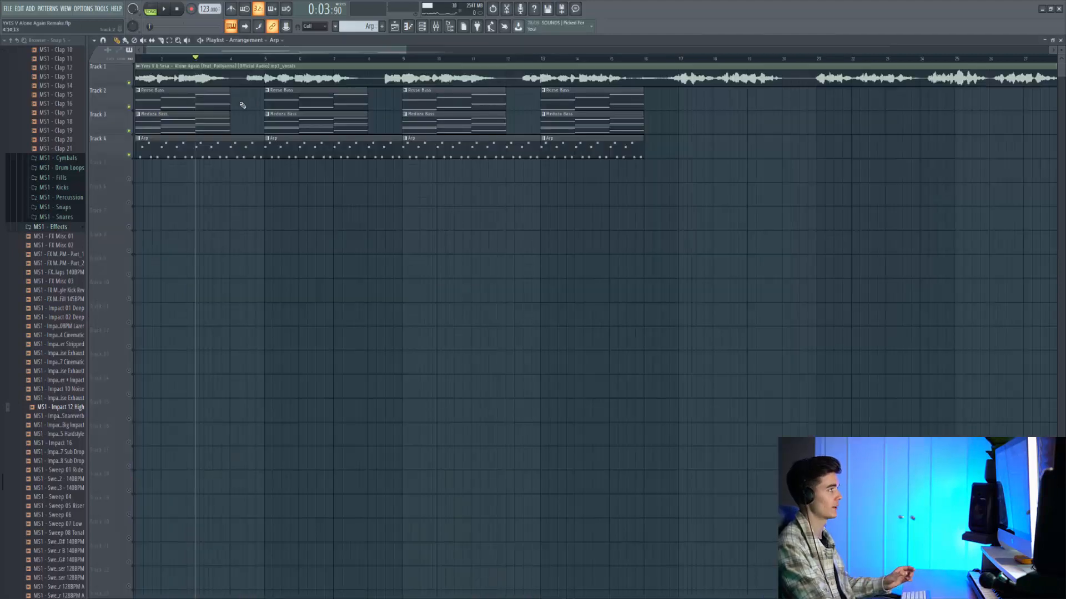
{"action": "key", "text": "space"}
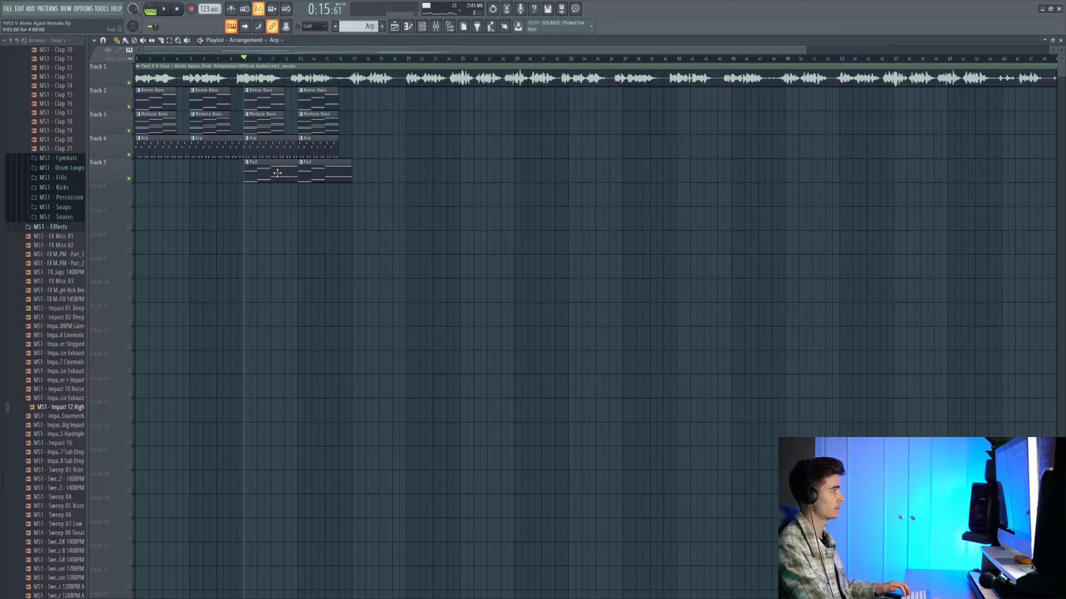
Open the Pad pattern's notes and play the Reese Thick bass layer
{"action": "double_click", "coordinate": [250, 177]}
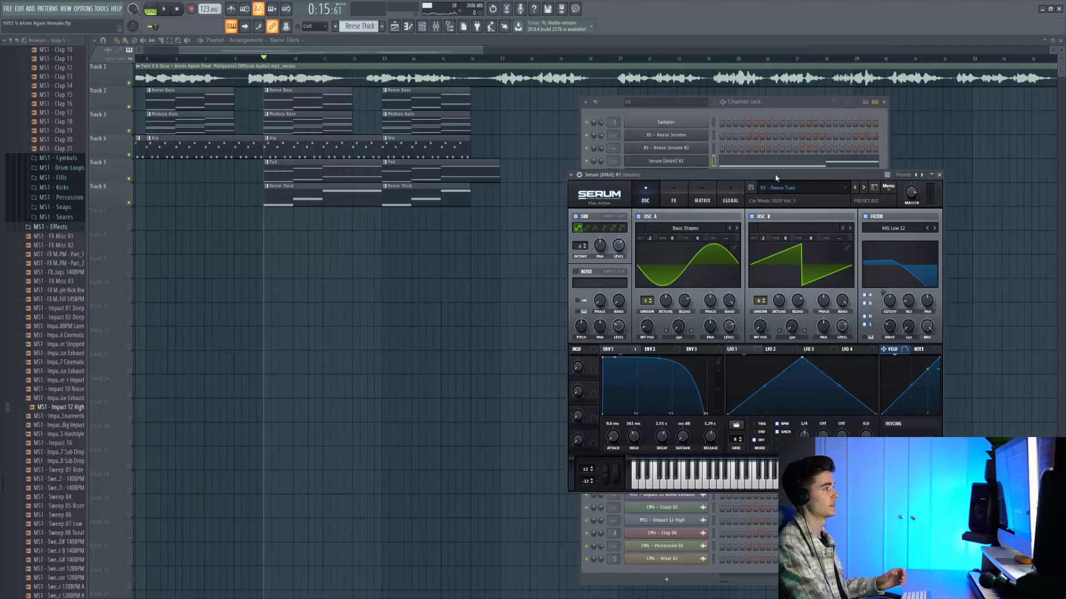
{"action": "left_click", "coordinate": [363, 202]}
{"action": "key", "text": "space"}
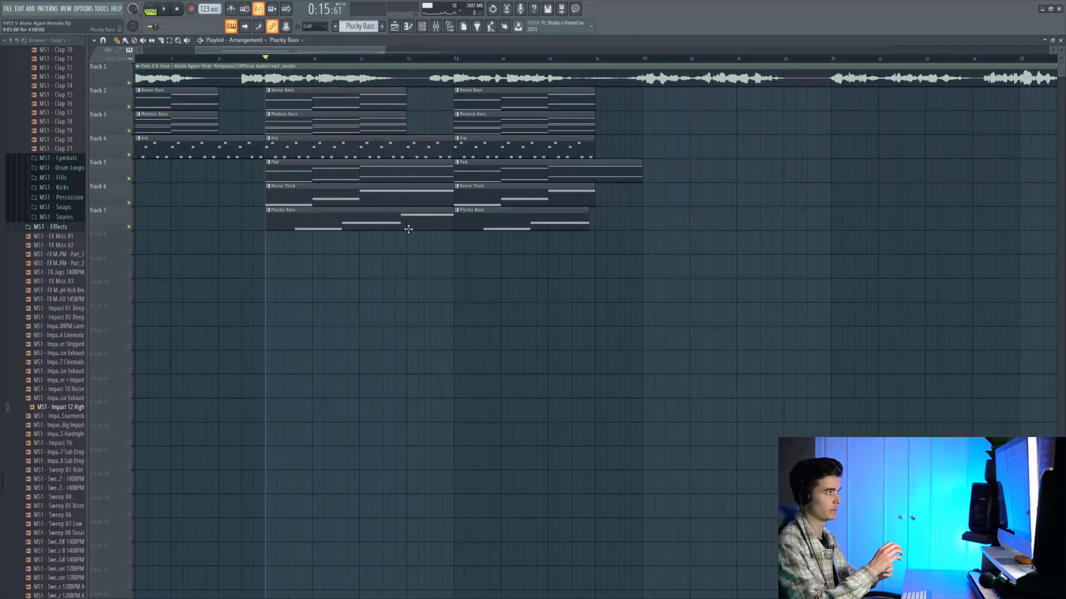
Review and play the Plucky Bass notes, and listen to the channel pitch automation on Track 8 leading into bar 13
{"action": "double_click", "coordinate": [408, 229]}
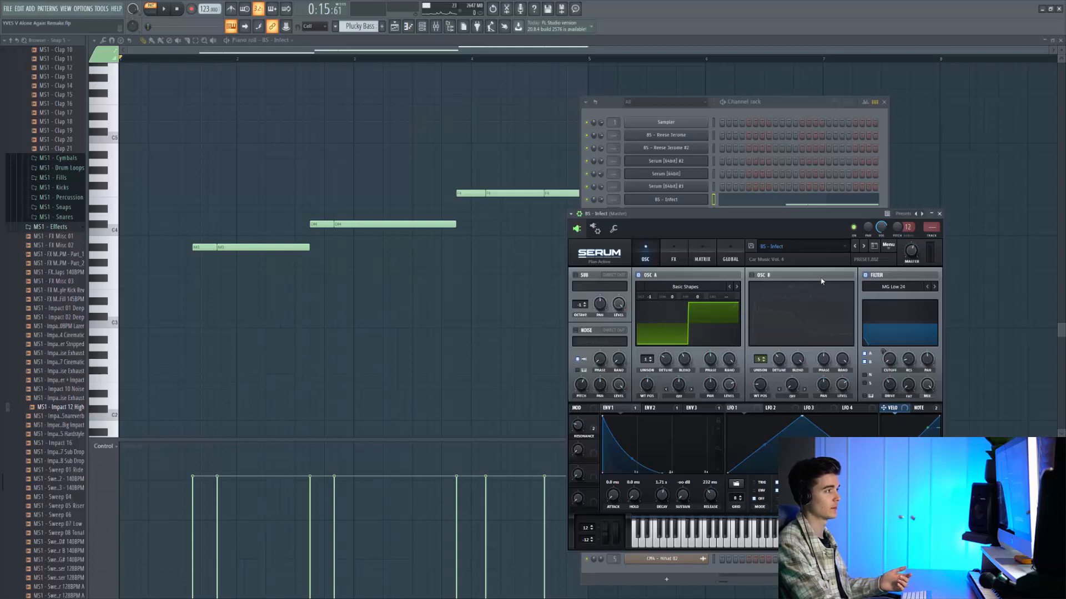
{"action": "key", "text": "space"}
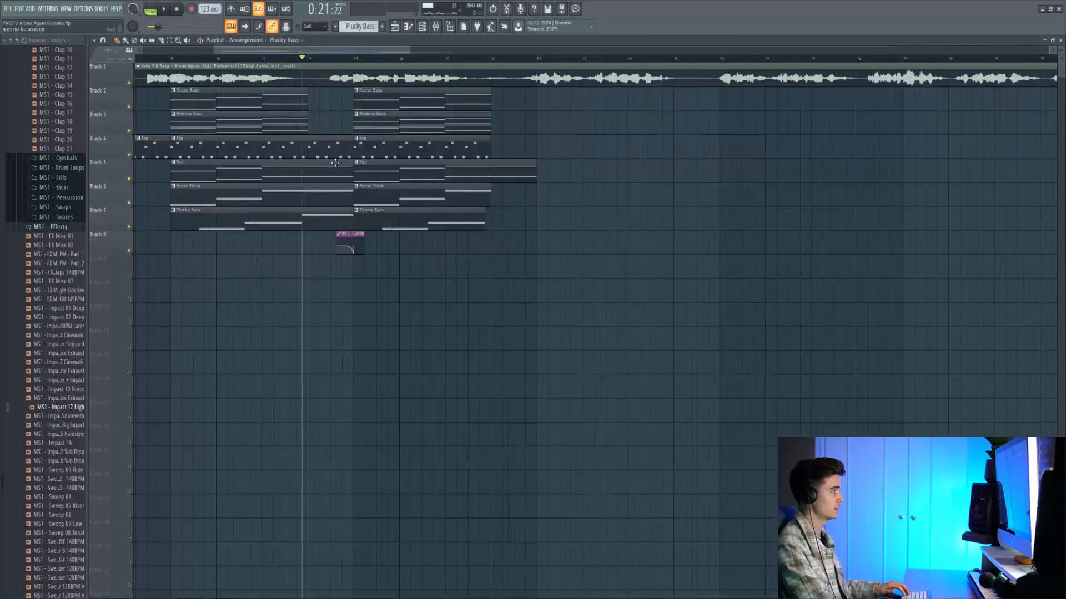
{"action": "scroll", "coordinate": [336, 162], "scroll_direction": "up", "scroll_amount": 2}
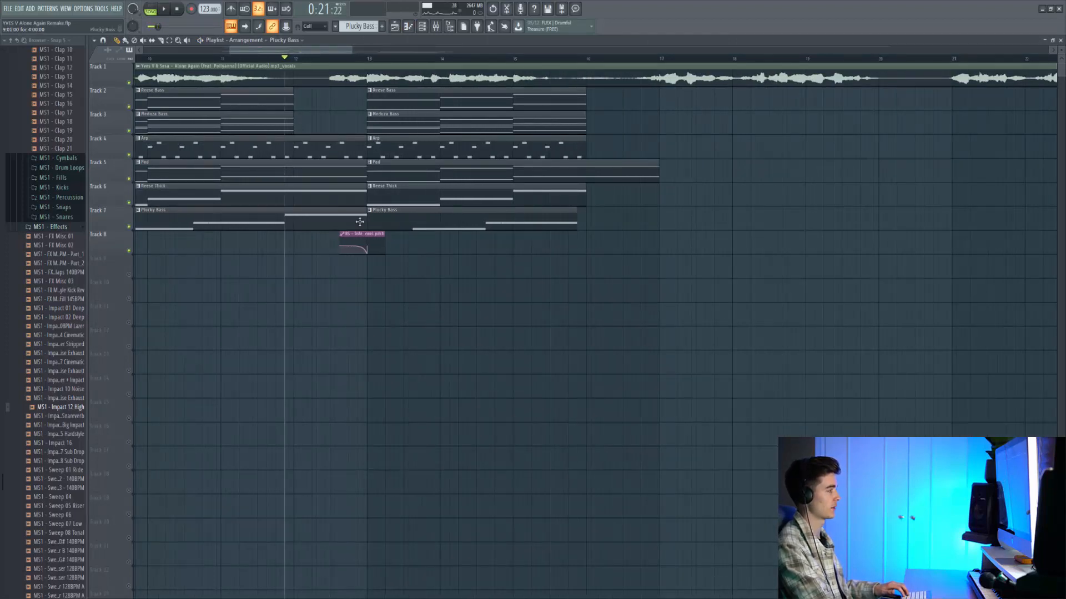
{"action": "scroll", "coordinate": [338, 218], "scroll_direction": "up", "scroll_amount": 4}
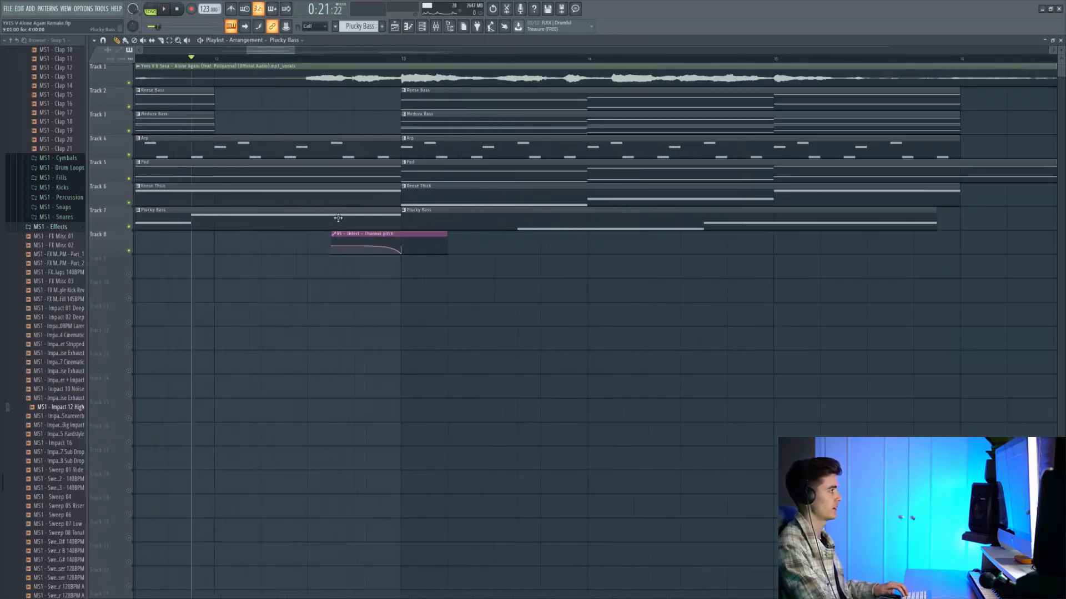
{"action": "key", "text": "space"}
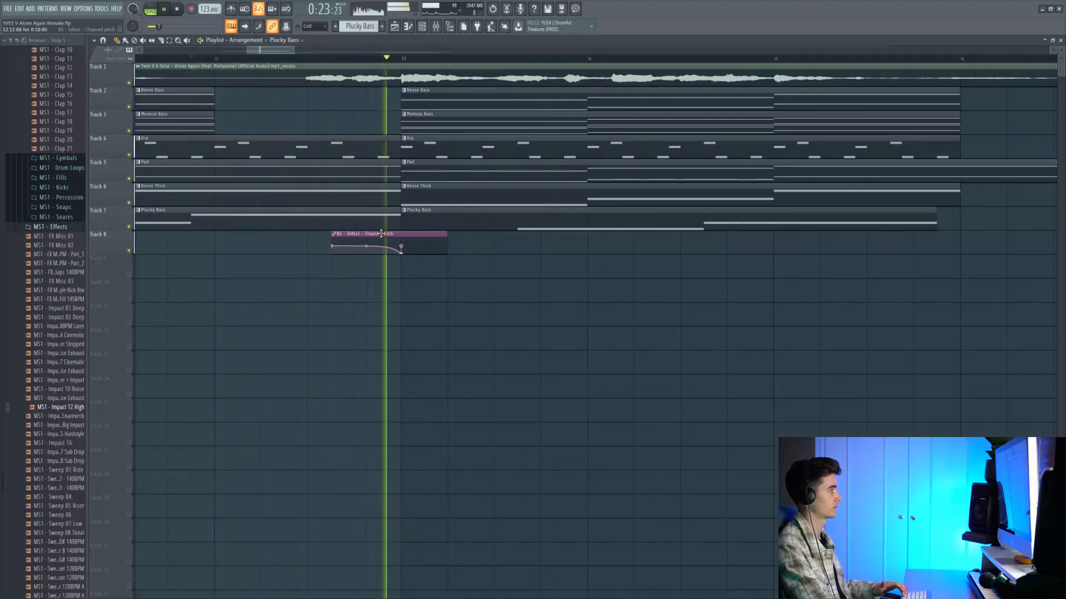
{"action": "right_click", "coordinate": [128, 250]}
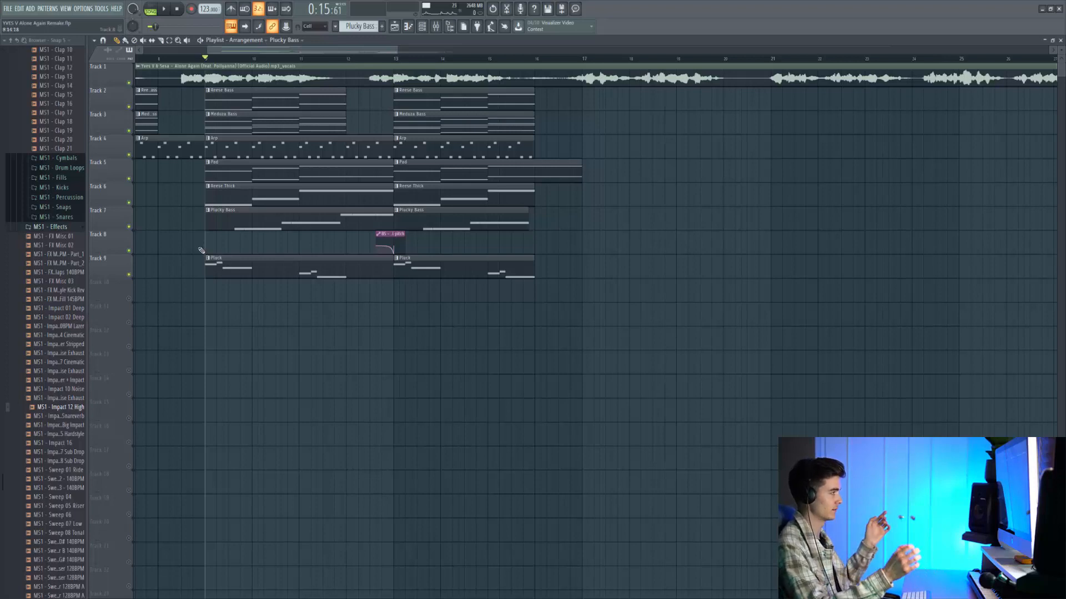
Solo the Pluck track to hear it alone, inspect its notes, and return to the arrangement
{"action": "left_click", "coordinate": [128, 274], "text": "ctrl"}
{"action": "key", "text": "space"}
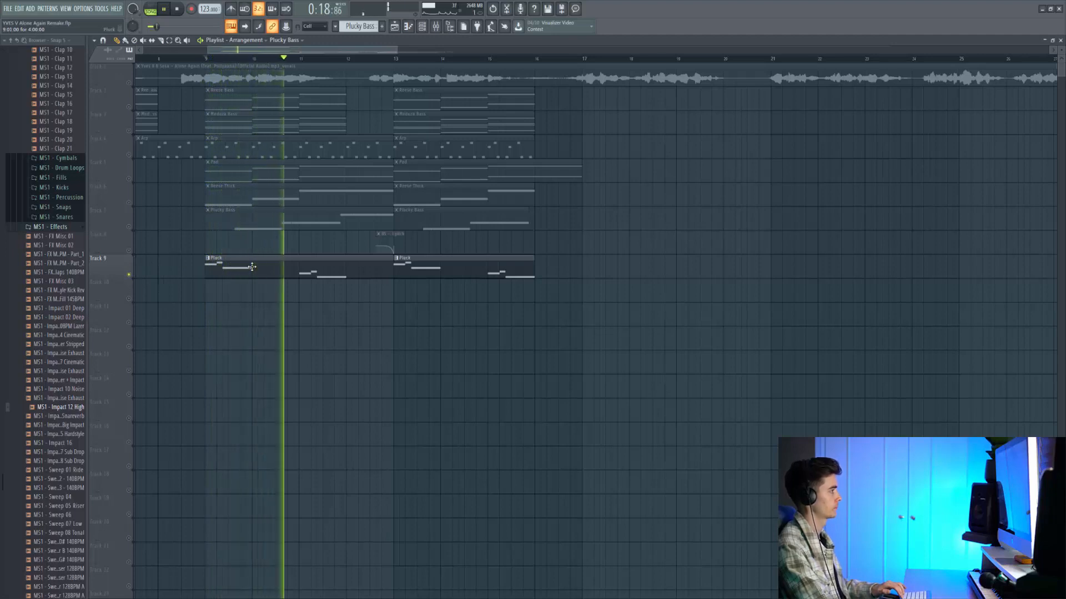
{"action": "key", "text": "space"}
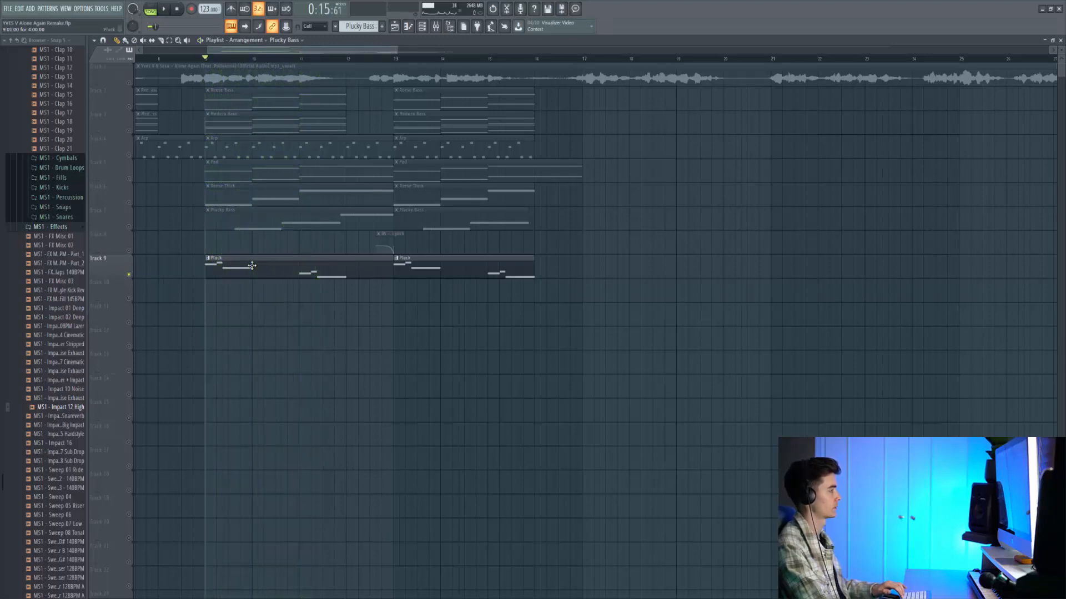
{"action": "double_click", "coordinate": [252, 267]}
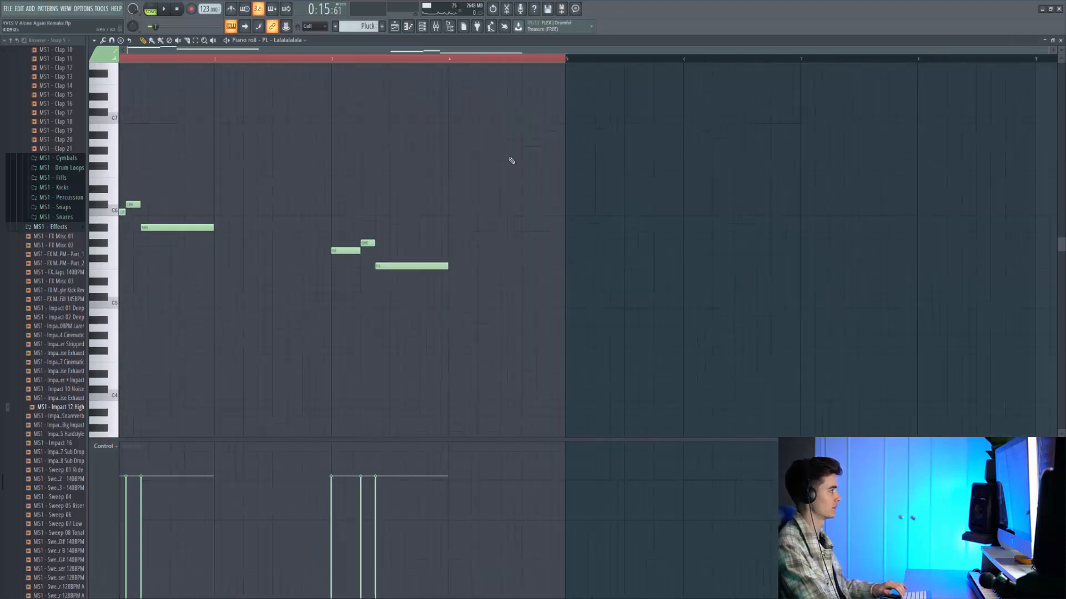
{"action": "key", "text": "F7"}
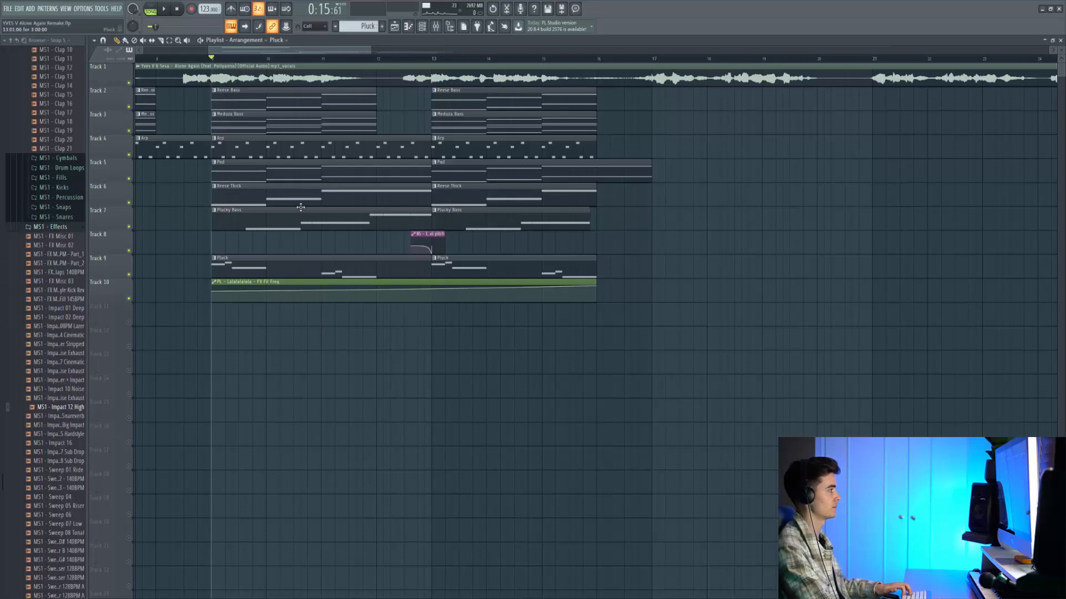
Play the full arrangement at the start and near the end of the Pluck's filter frequency automation on Track 10
{"action": "key", "text": "space"}
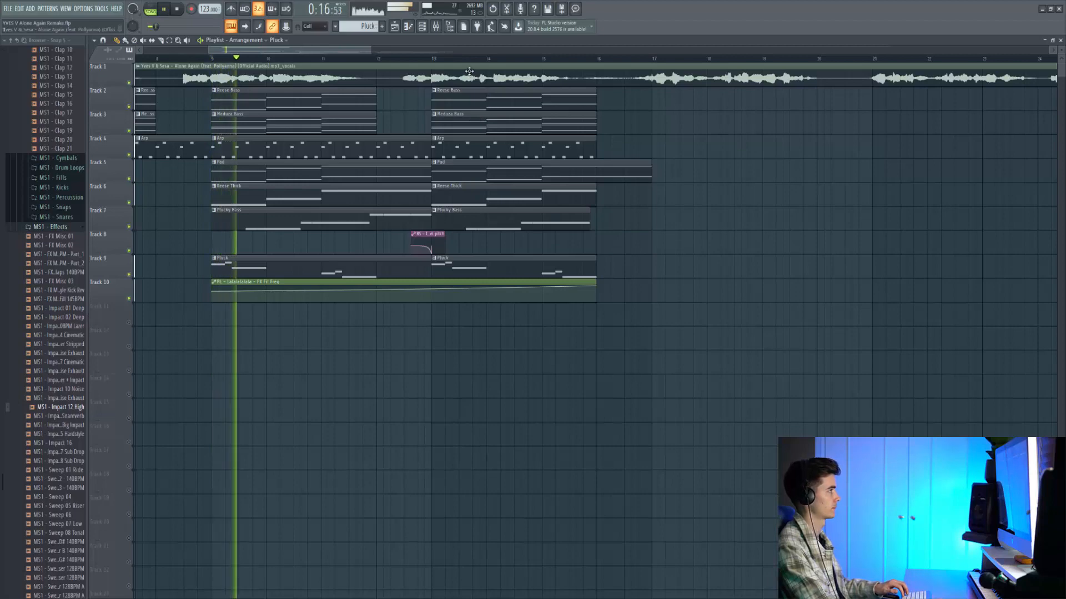
{"action": "left_click", "coordinate": [540, 60]}
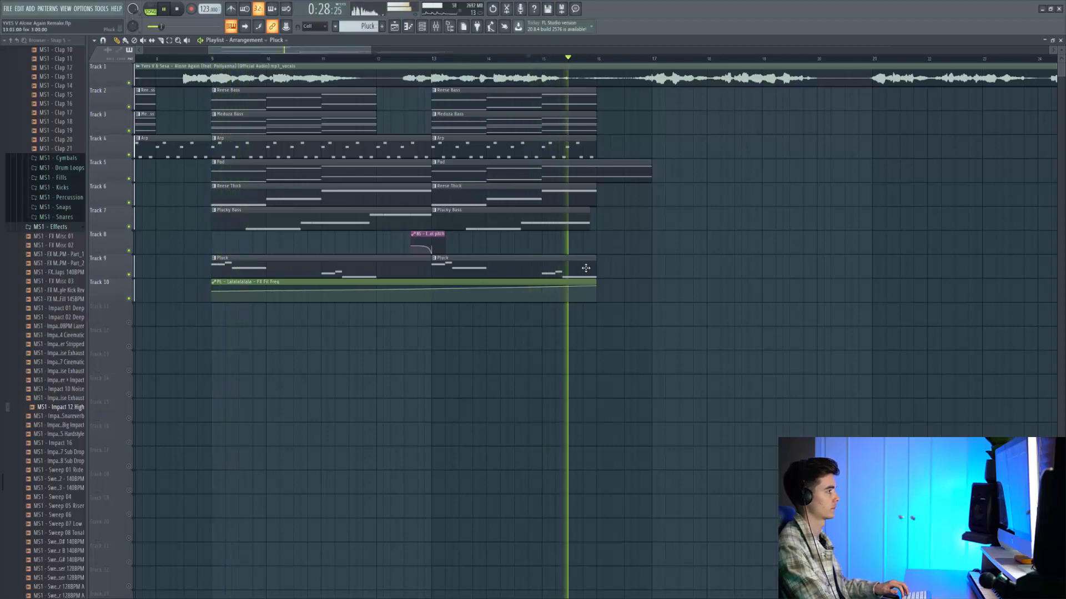
{"action": "key", "text": "space"}
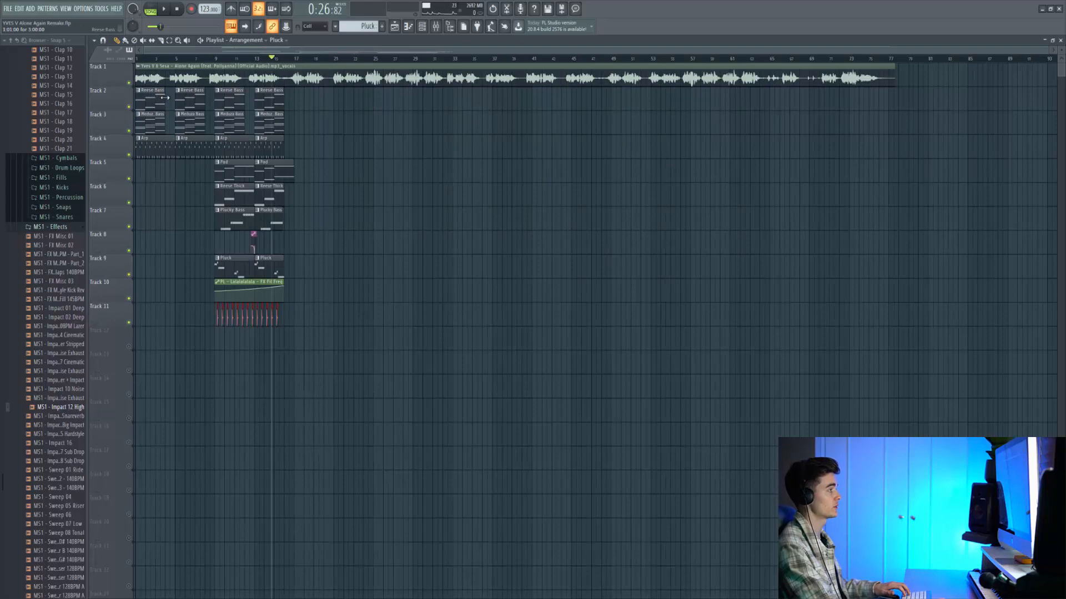
Examine the placement of the percussion hits on Track 11 and play the arrangement from just before bar 9
{"action": "scroll", "coordinate": [188, 116], "scroll_direction": "up", "scroll_amount": 2}
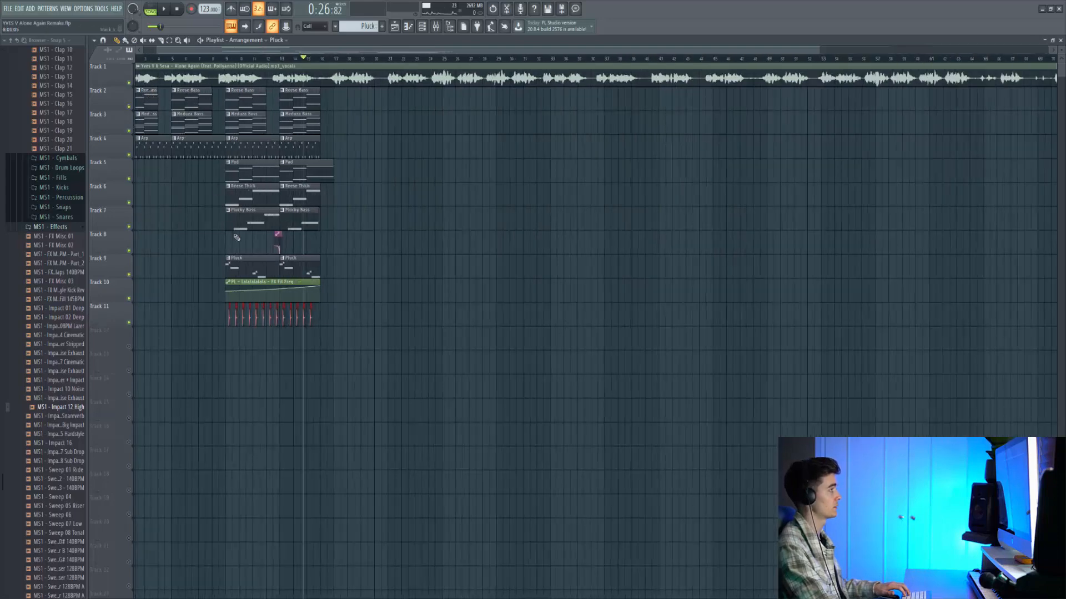
{"action": "scroll", "coordinate": [236, 238], "scroll_direction": "up", "scroll_amount": 6}
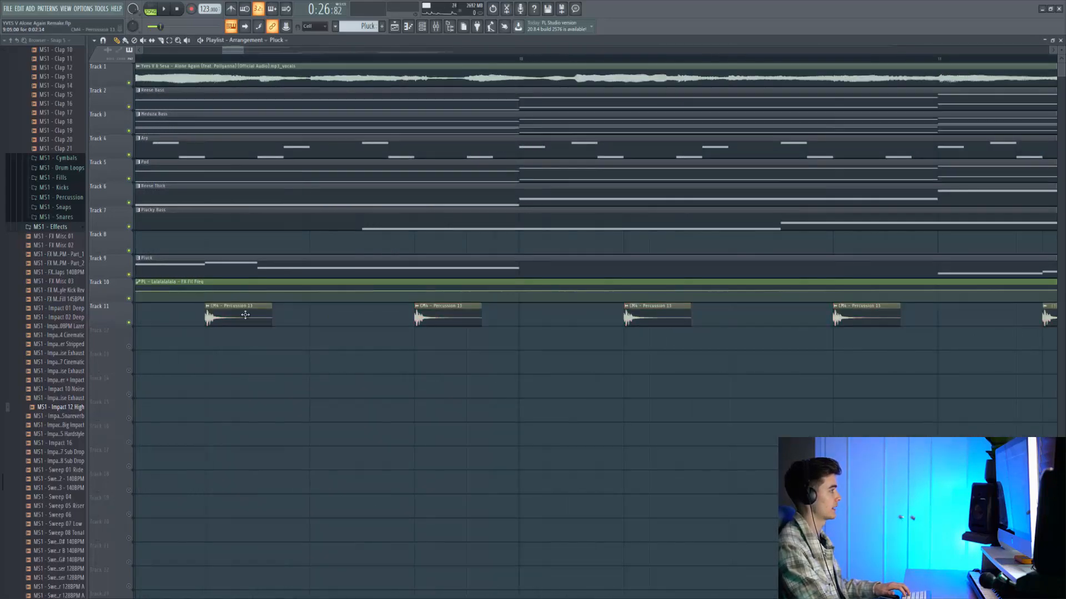
{"action": "scroll", "coordinate": [240, 317], "scroll_direction": "down", "scroll_amount": 4}
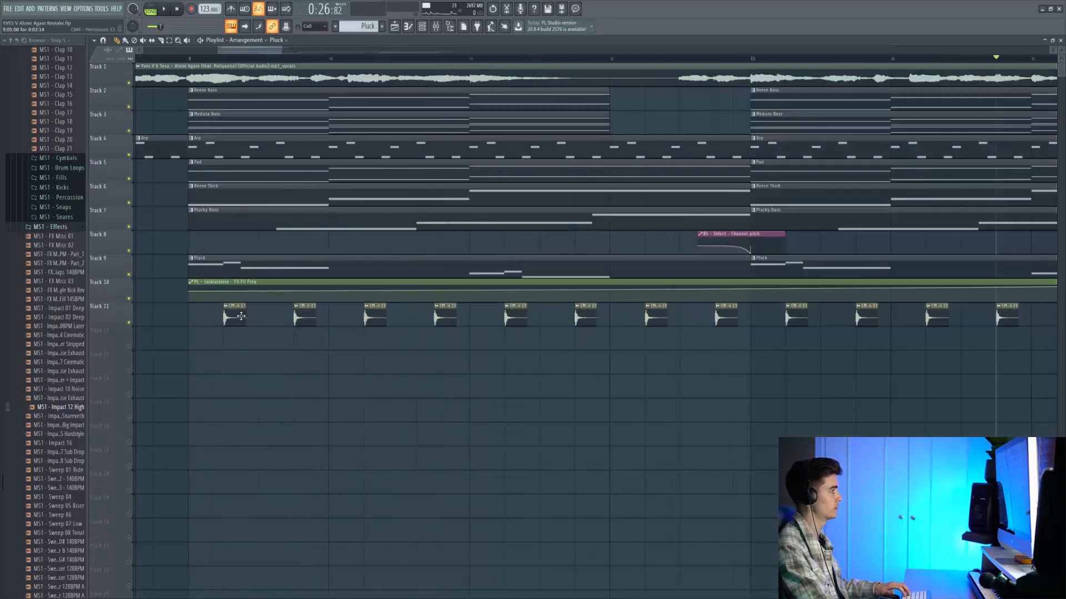
{"action": "left_click", "coordinate": [218, 58]}
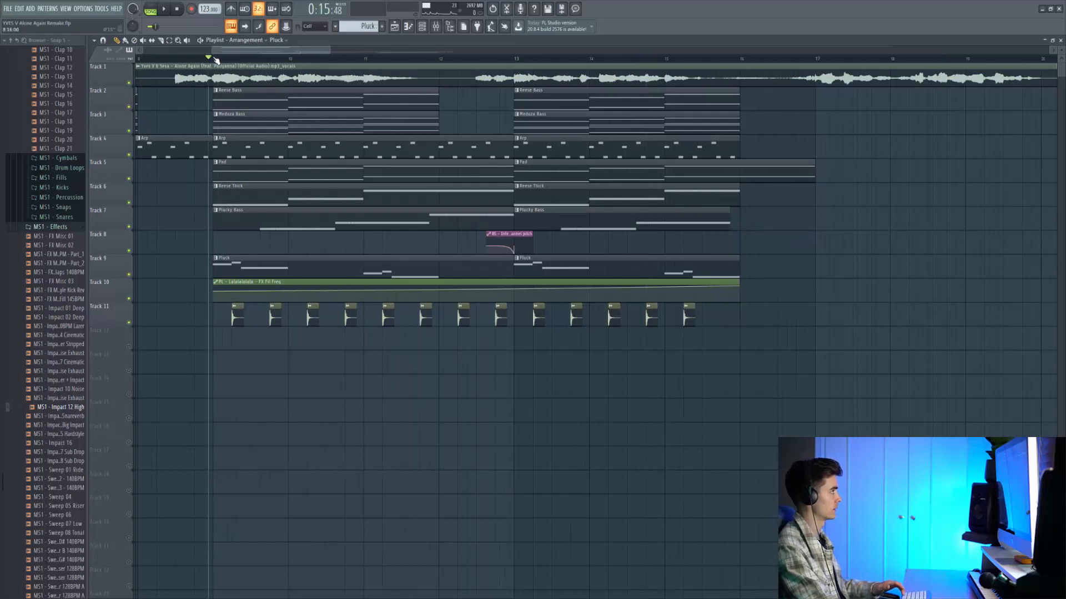
{"action": "key", "text": "space"}
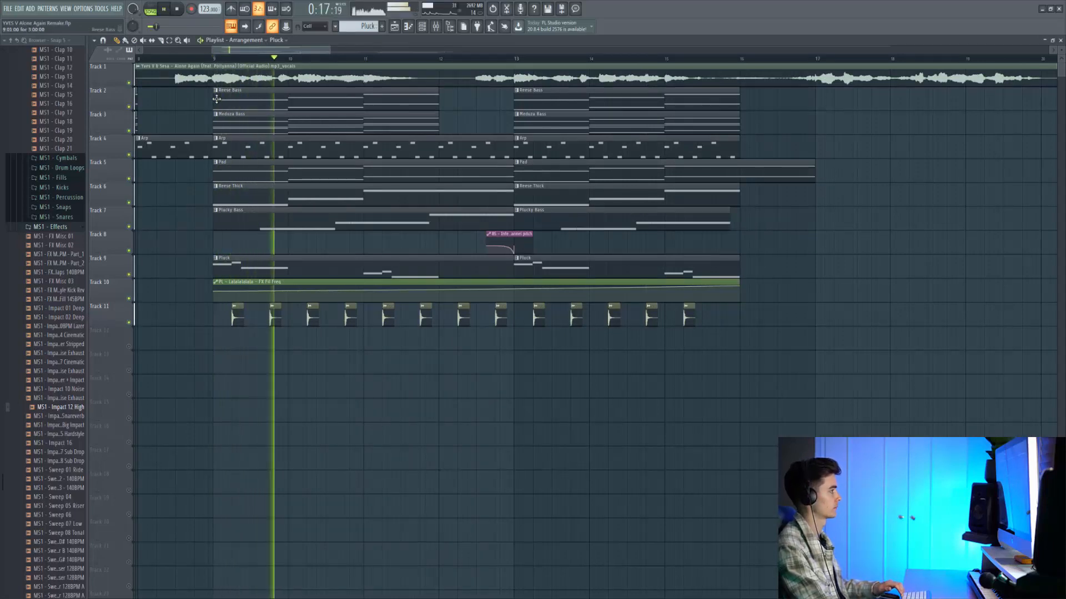
{"action": "scroll", "coordinate": [309, 322], "scroll_direction": "up", "scroll_amount": 4}
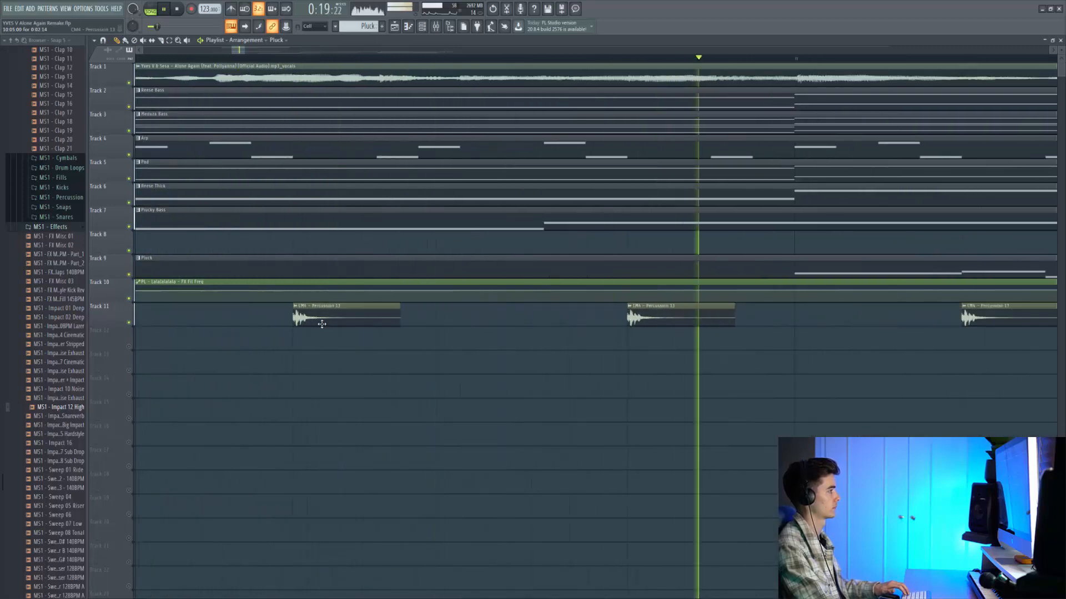
{"action": "scroll", "coordinate": [314, 322], "scroll_direction": "down", "scroll_amount": 7}
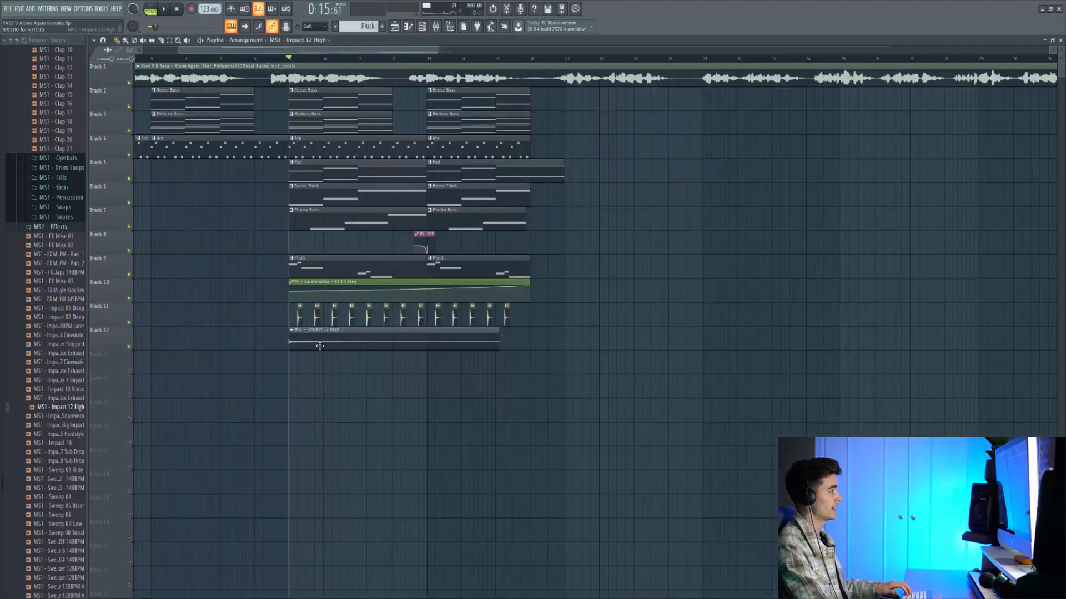
Play the arrangement from bar 9 with the MS1 - Impact 12 High sample on Track 12
{"action": "scroll", "coordinate": [322, 345], "scroll_direction": "up", "scroll_amount": 3}
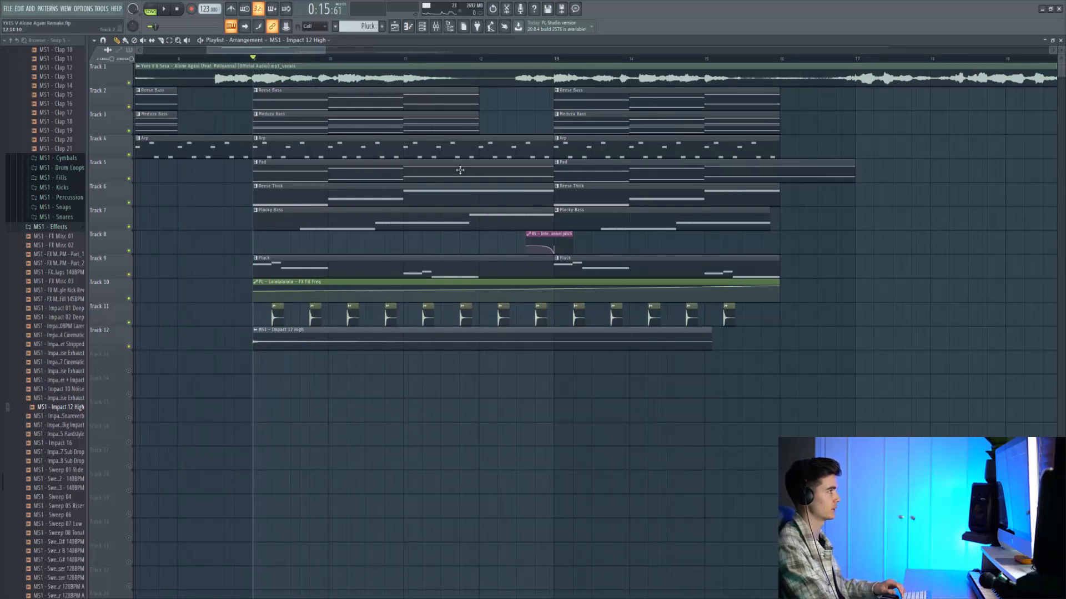
{"action": "key", "text": "space"}
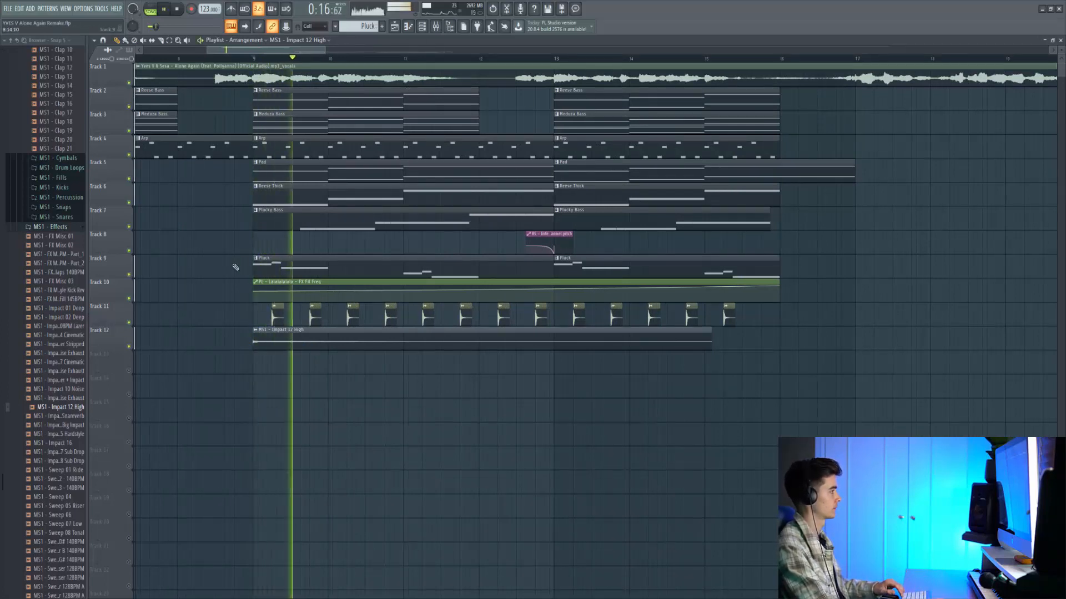
Solo Track 12 and play the MS1 - Impact 12 High sample alone from bar 9
{"action": "key", "text": "space"}
{"action": "right_click", "coordinate": [129, 348]}
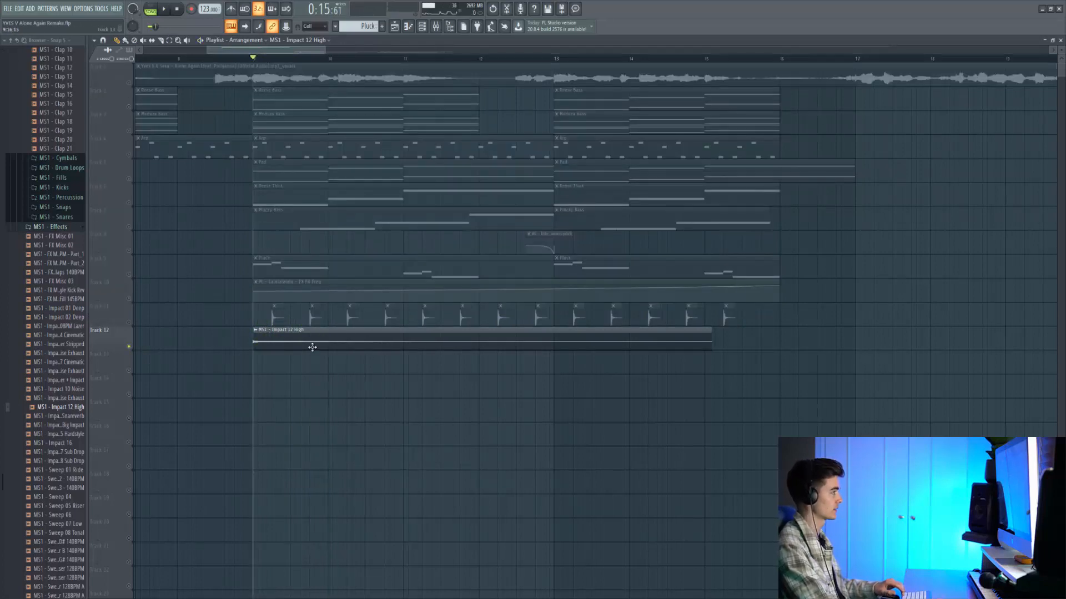
{"action": "key", "text": "space"}
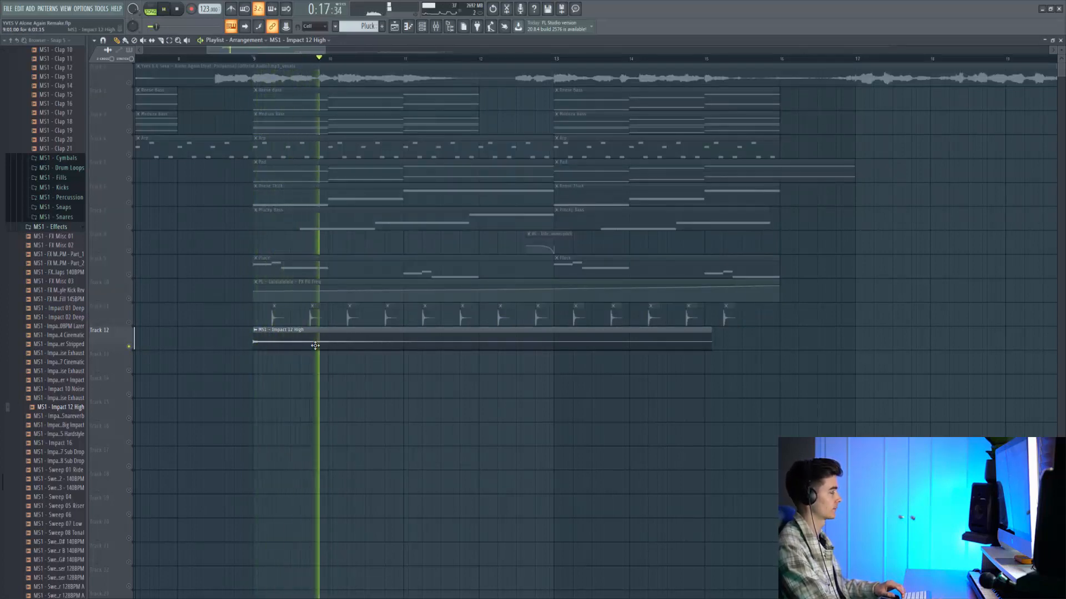
{"action": "key", "text": "space"}
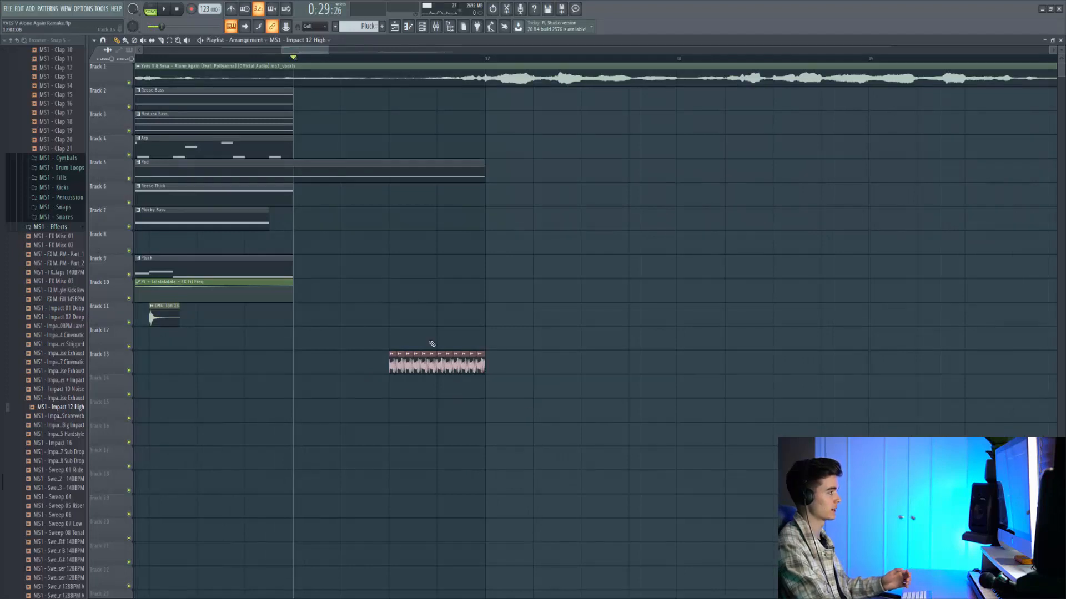
Select the time range from bar 16 to bar 17 and play it with the rapid hits on Track 13
{"action": "left_click_drag", "start_coordinate": [489, 59], "coordinate": [338, 88]}
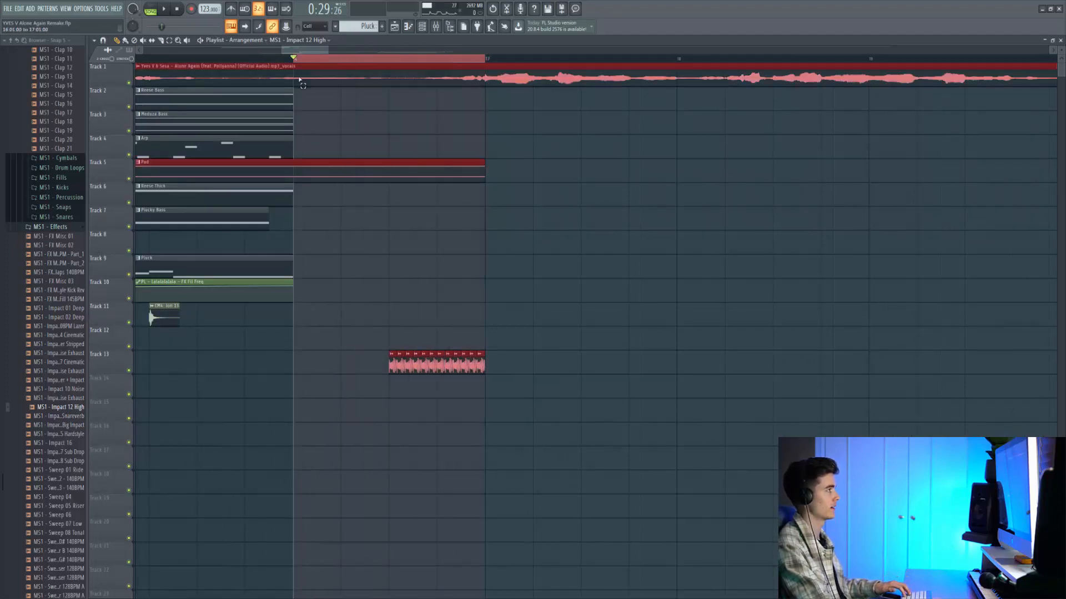
{"action": "key", "text": "space"}
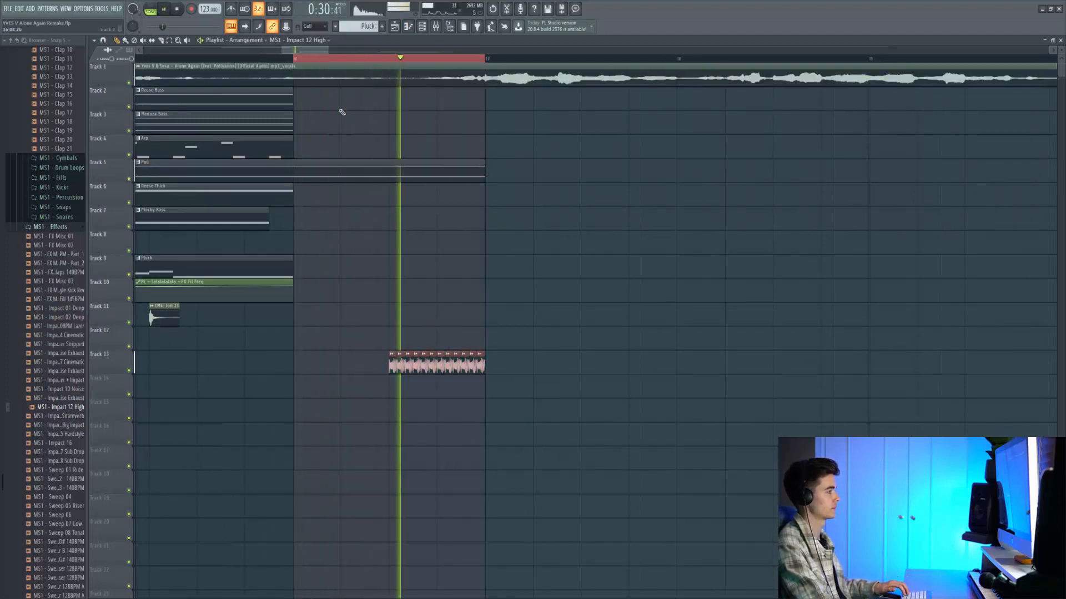
{"action": "scroll", "coordinate": [341, 109], "scroll_direction": "up", "scroll_amount": 4}
{"action": "key", "text": "space"}
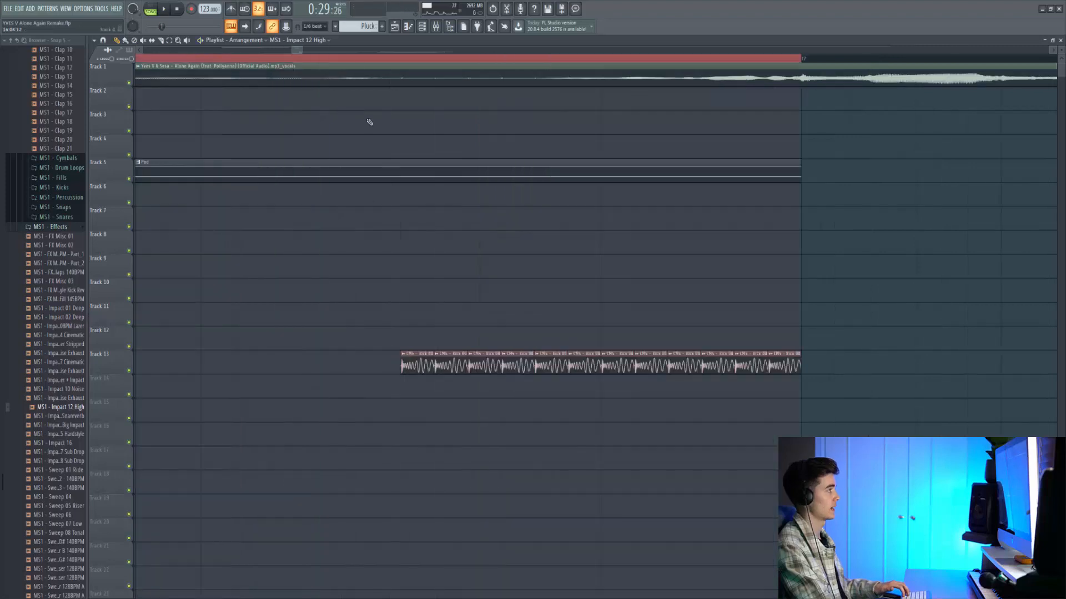
Set the snap resolution to 1/6 beat
{"action": "left_click", "coordinate": [314, 27]}
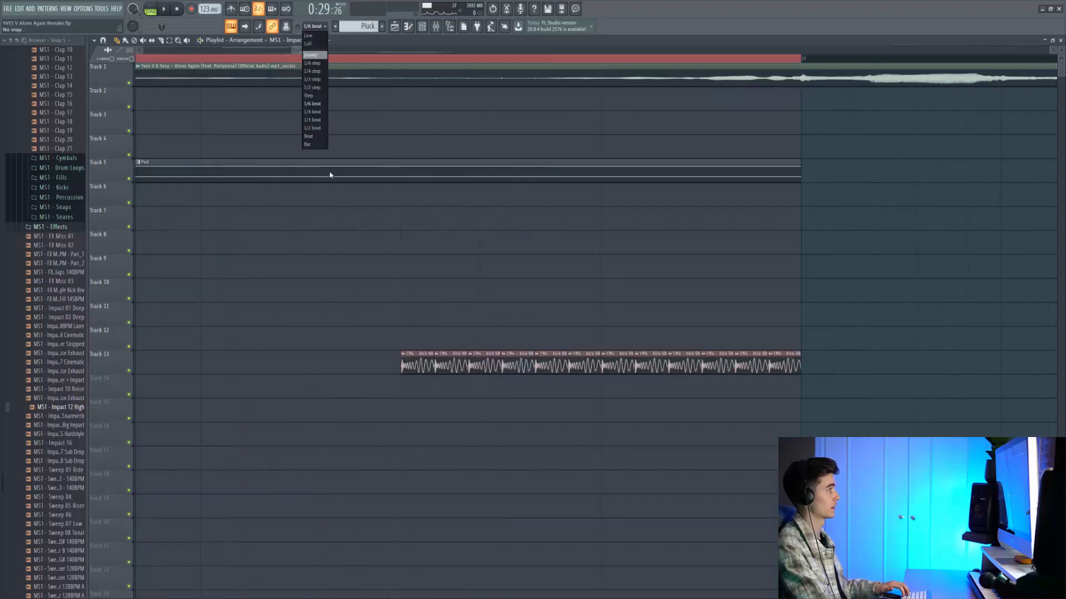
{"action": "left_click", "coordinate": [319, 106]}
{"action": "scroll", "coordinate": [480, 281], "scroll_direction": "down", "scroll_amount": 4}
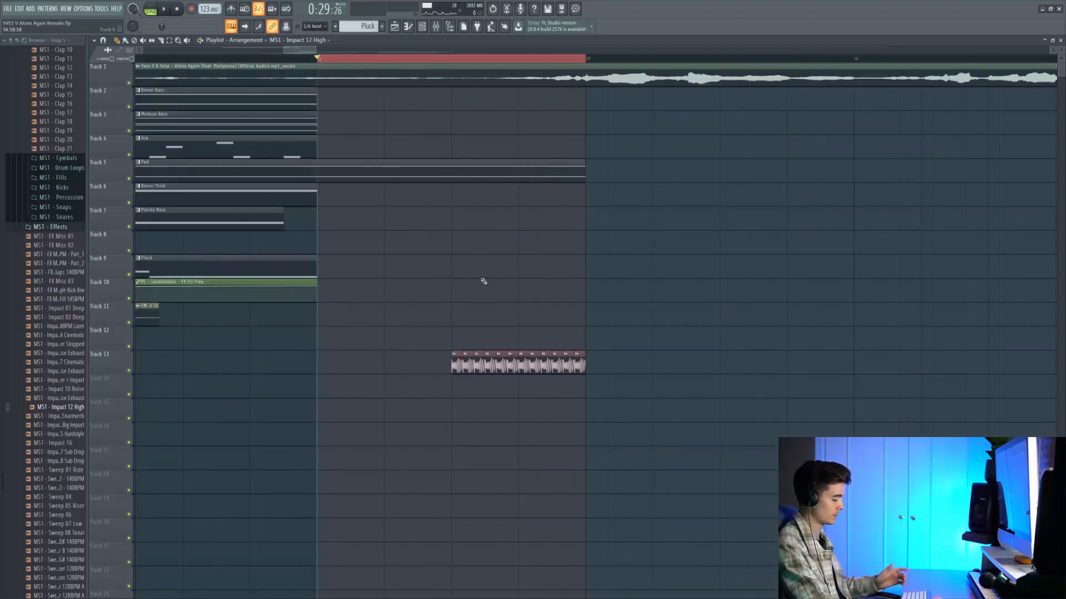
Replay the selected bar 16 to hear the repeated Track 13 hits against the vocal and Pad
{"action": "scroll", "coordinate": [497, 290], "scroll_direction": "up", "scroll_amount": 2}
{"action": "scroll", "coordinate": [482, 175], "scroll_direction": "down", "scroll_amount": 3}
{"action": "key", "text": "space"}
{"action": "scroll", "coordinate": [561, 304], "scroll_direction": "up", "scroll_amount": 2}
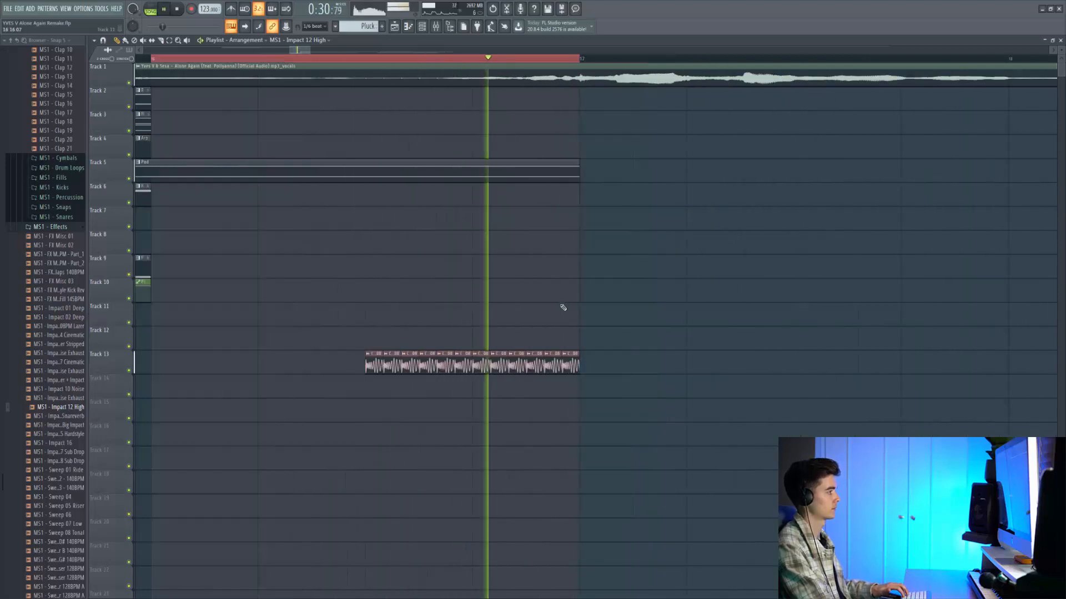
{"action": "key", "text": "space"}
Review the Param. EQ 2 frequency automation on Track 14 and play the full arrangement from the start
{"action": "scroll", "coordinate": [231, 100], "scroll_direction": "down", "scroll_amount": 4}
{"action": "scroll", "coordinate": [305, 155], "scroll_direction": "up", "scroll_amount": 3}
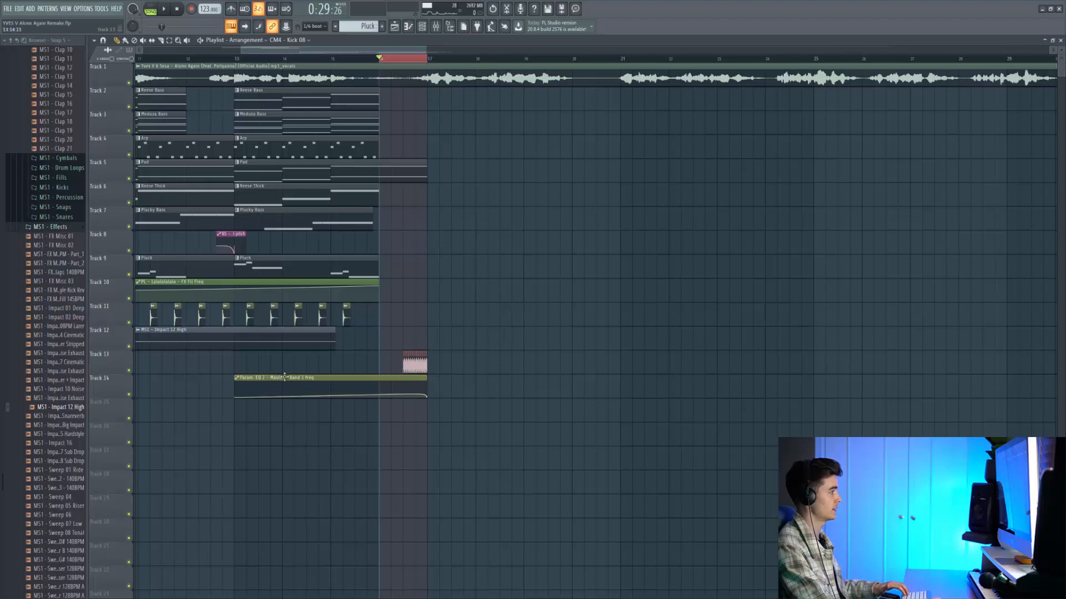
{"action": "scroll", "coordinate": [351, 378], "scroll_direction": "up", "scroll_amount": 2}
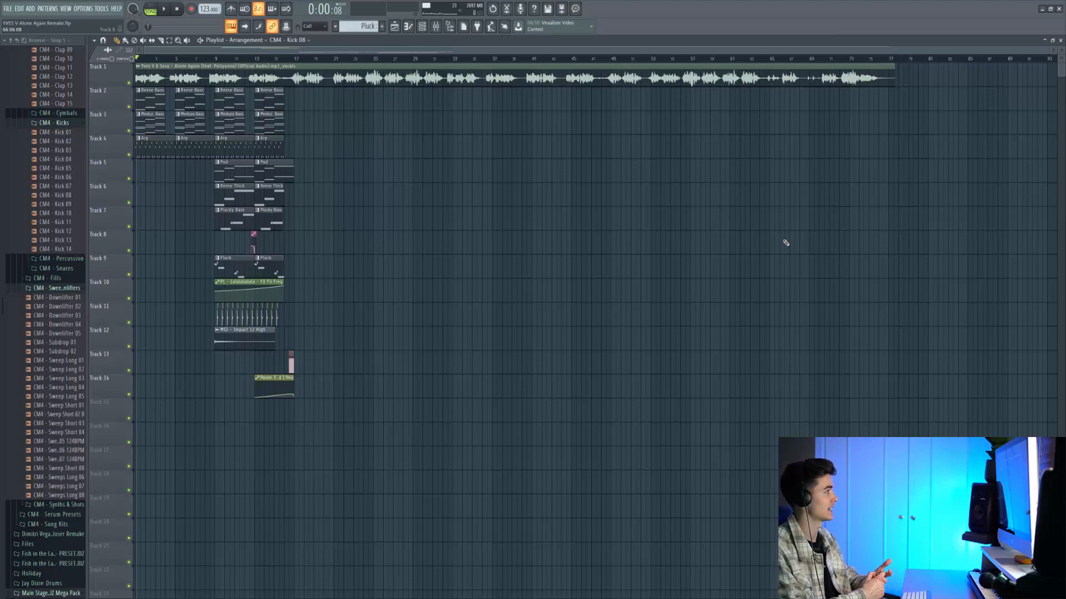
{"action": "key", "text": "space"}
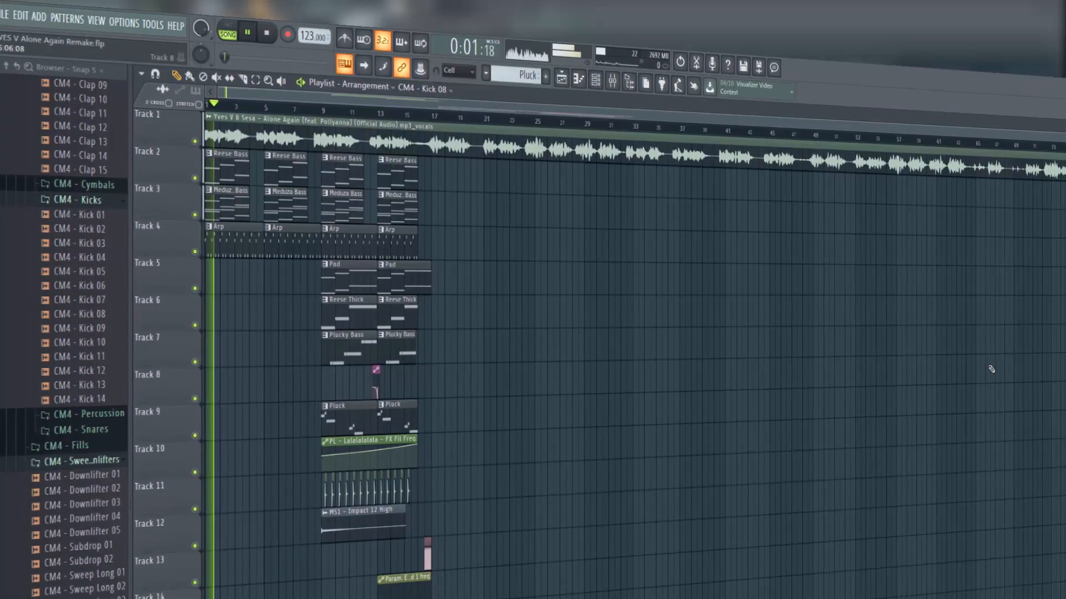